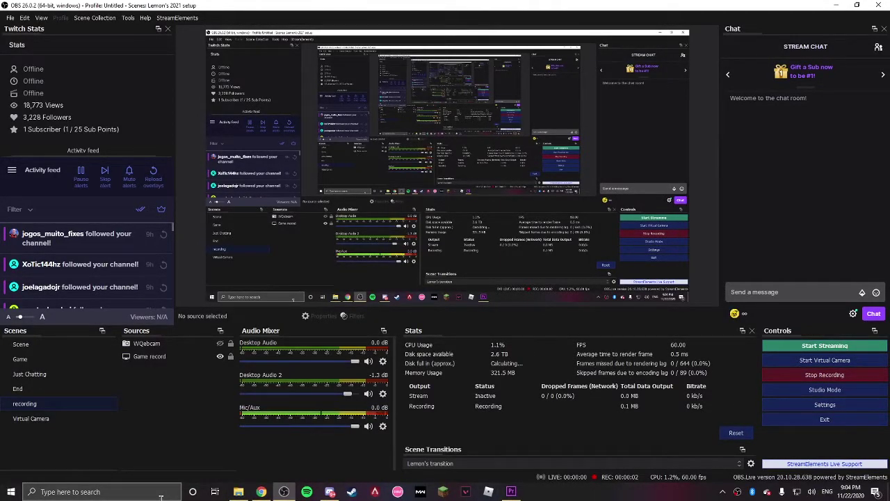
- Find and launch Snaz through the Windows search, and place its window over the OBS preview
left_click(130, 492)
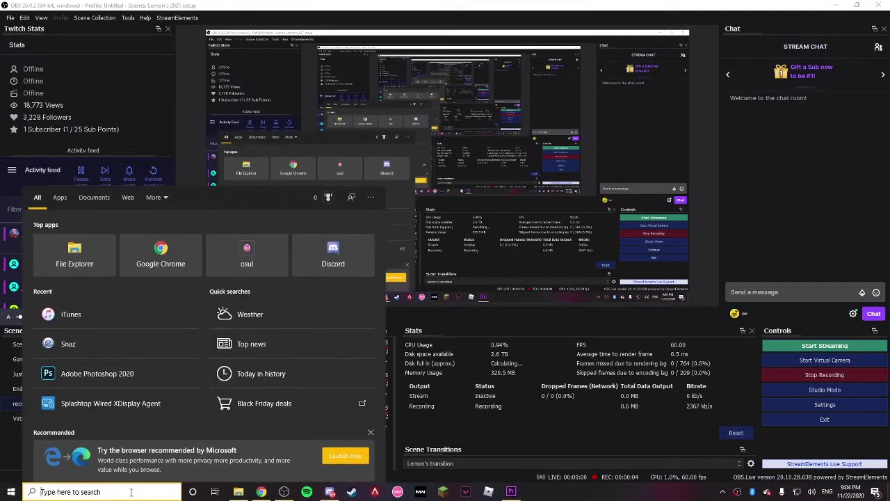
type("snaz")
key("Return")
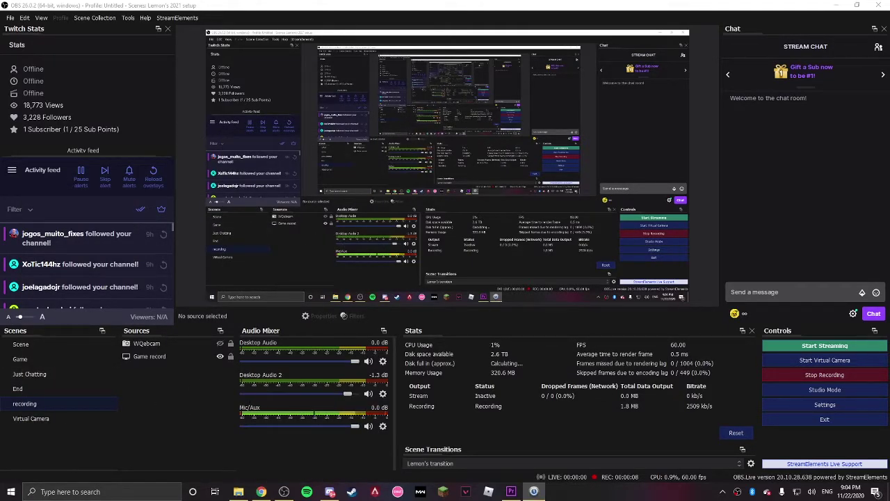
left_click_drag(164, 302, 510, 63)
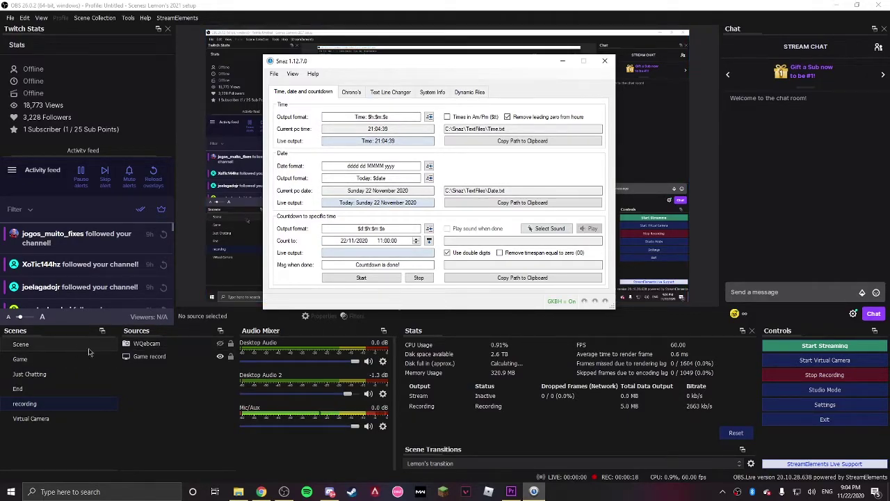
left_click_drag(373, 62, 433, 92)
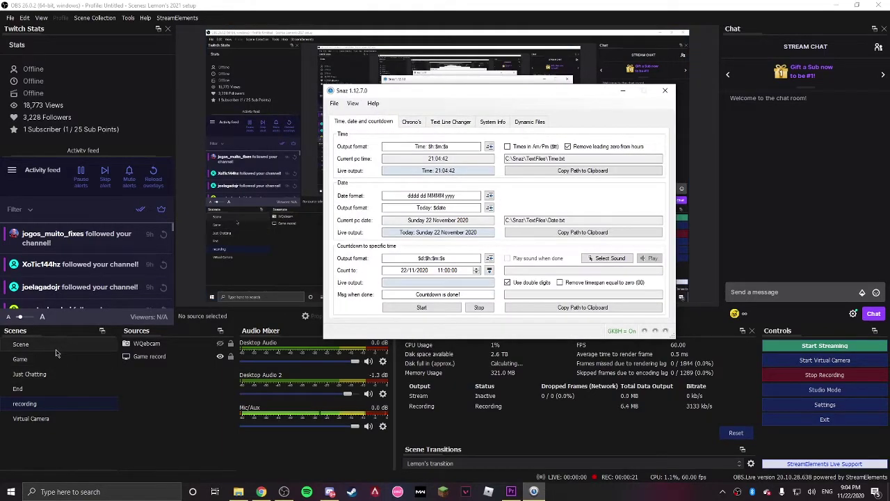
left_click(64, 346)
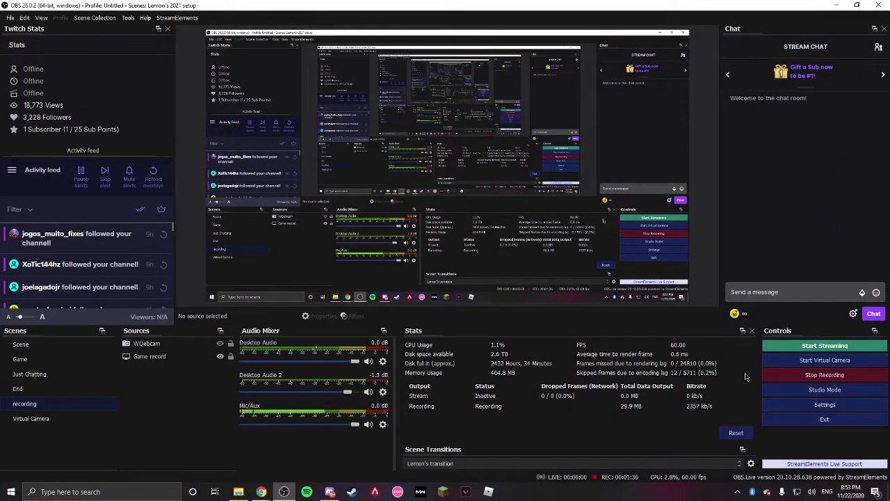
- Open the OBS general settings and set the theme to Dark (Default)
left_click(825, 404)
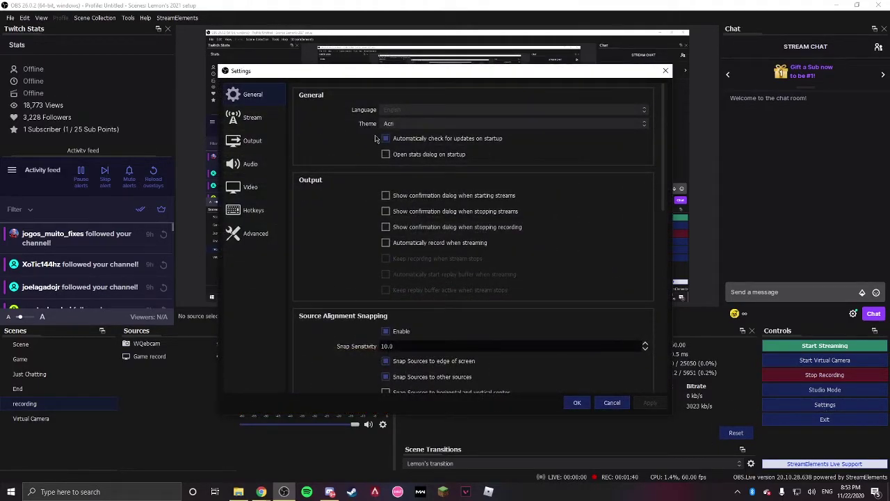
left_click(393, 128)
left_click(395, 127)
left_click(396, 128)
left_click(398, 128)
left_click(404, 123)
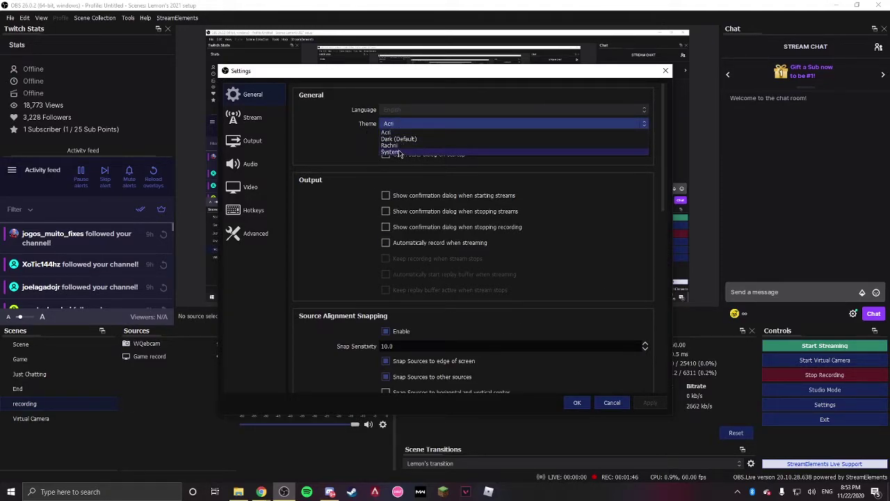
left_click(397, 142)
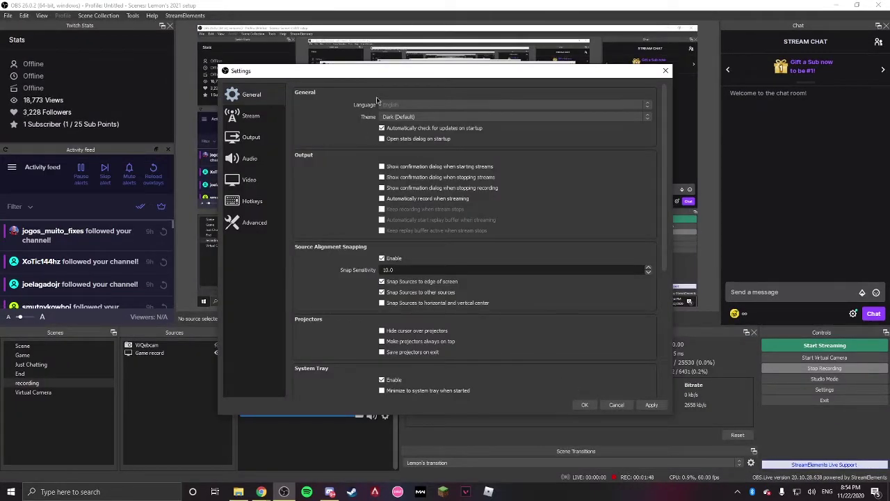
- Set the OBS theme back to Acri and close the settings with the change accepted
left_click(434, 117)
left_click(417, 121)
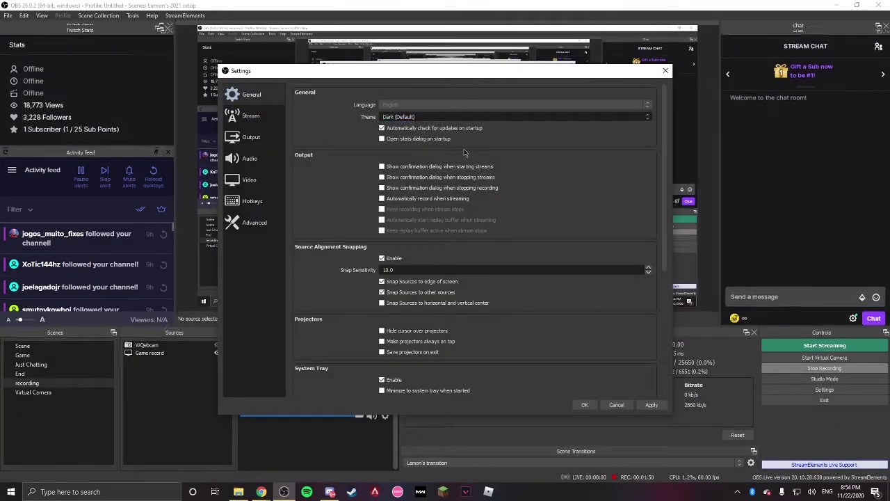
left_click(650, 404)
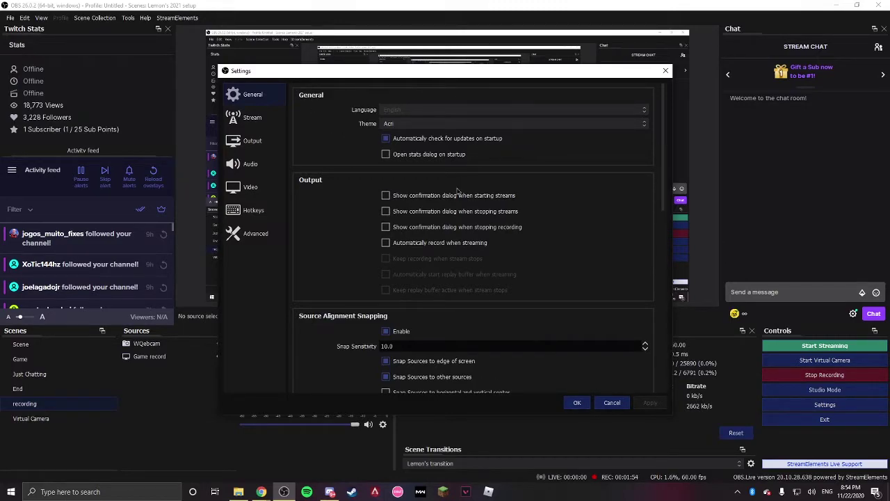
left_click(577, 403)
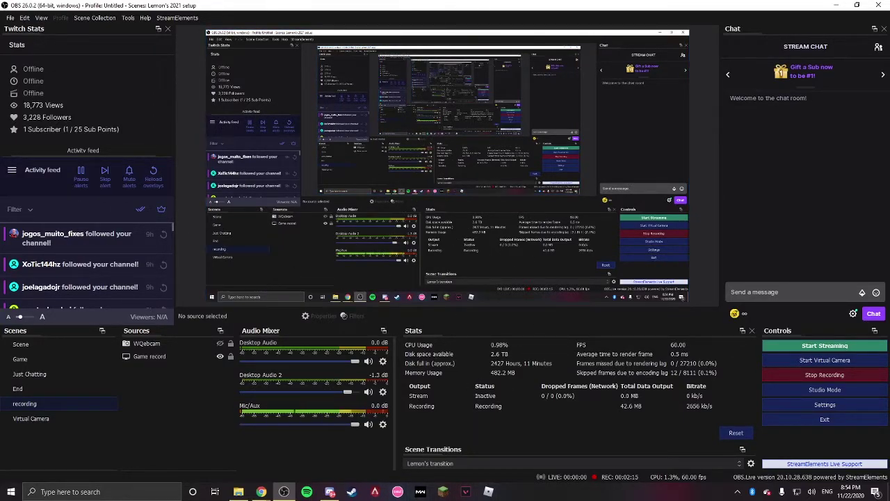
- Switch to Chrome and load the StreamElements dashboard at streamelements.com/dashboard in a new tab of the maximized window
left_click(261, 492)
left_click_drag(2, 149, 146, 8)
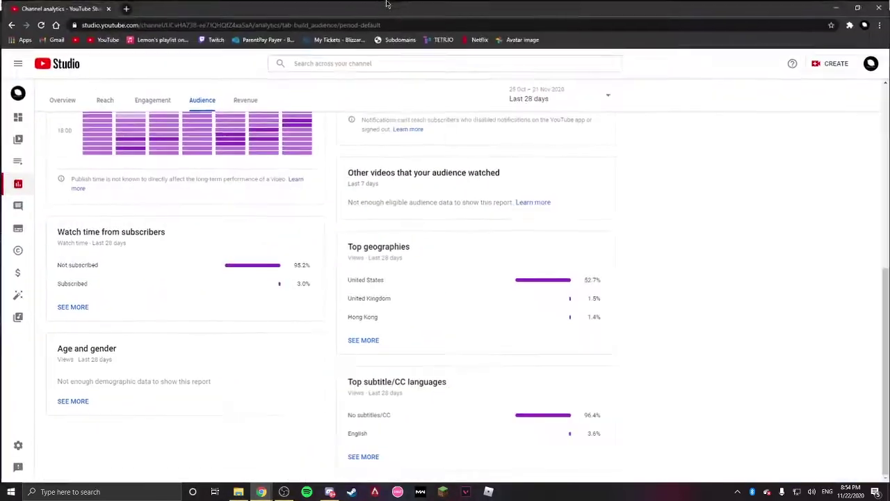
left_click(126, 7)
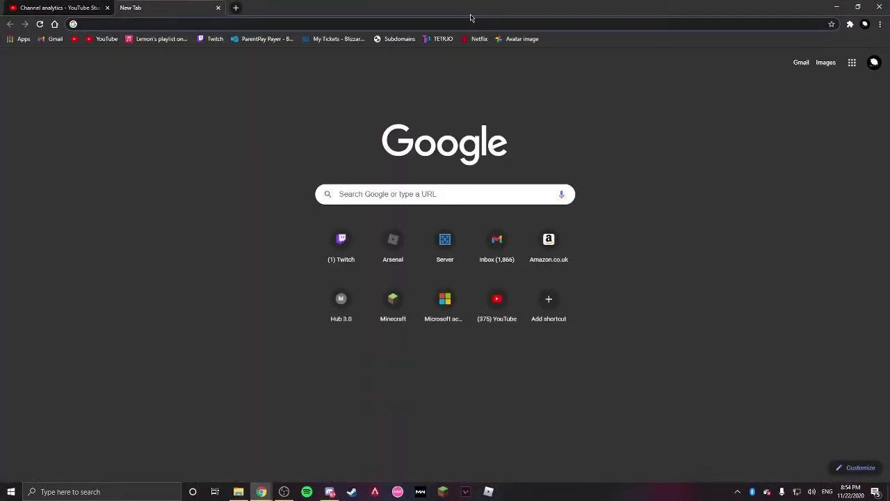
double_click(470, 13)
left_click(431, 35)
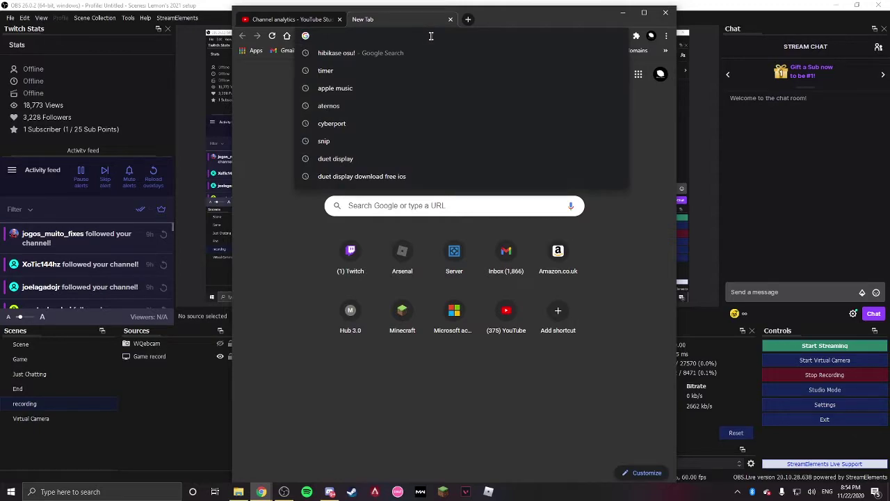
type("streamelemtns")
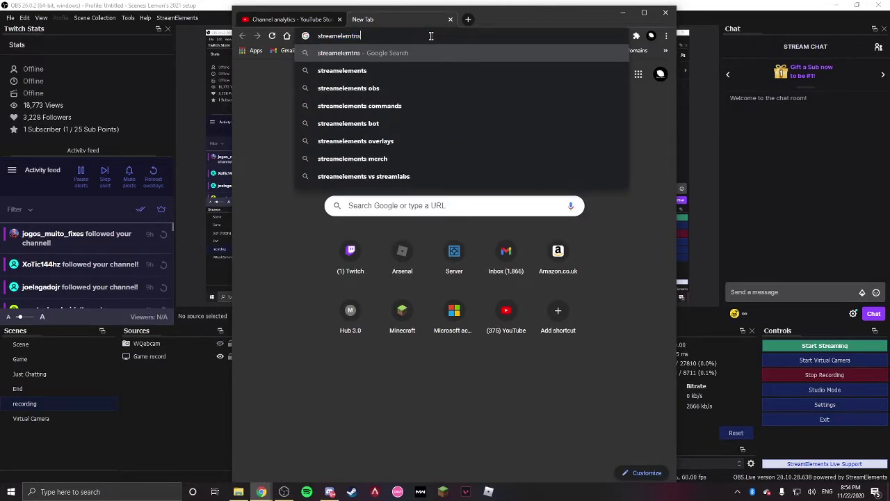
key("BackSpace")
type("ents")
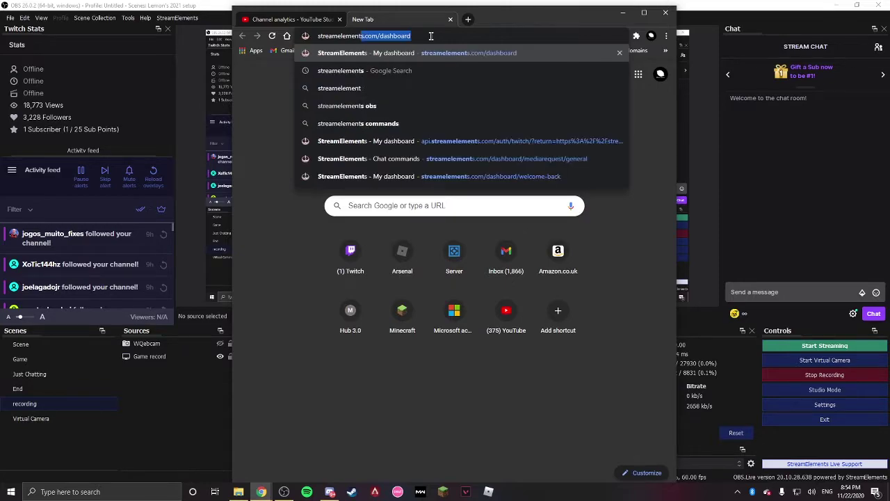
key("Return")
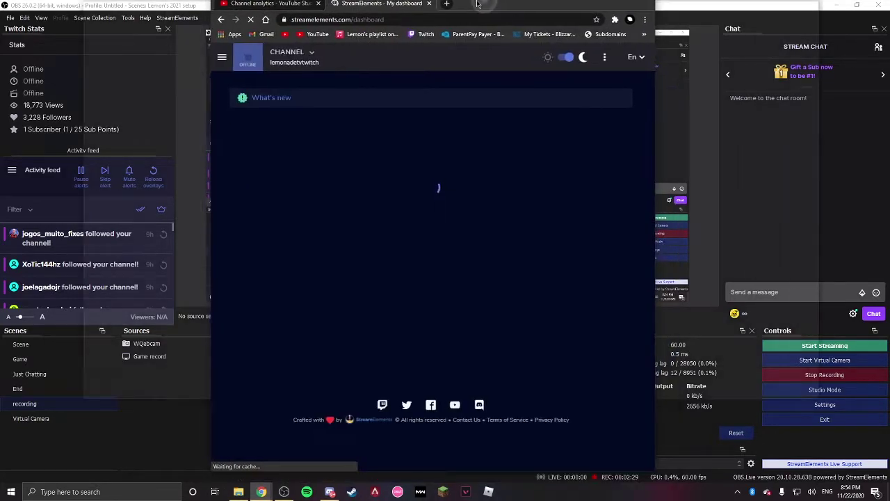
double_click(440, 10)
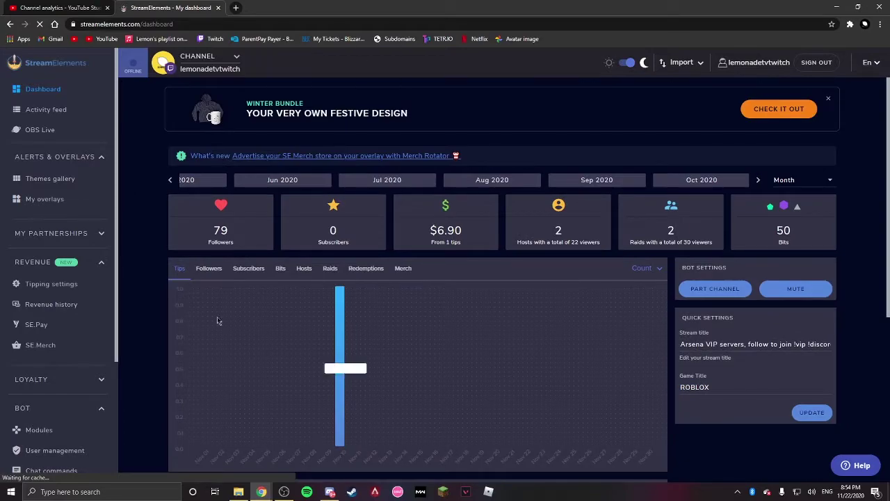
- Open the bot's chat commands in StreamElements and look through the list of custom commands
scroll(28, 316, "down", 3)
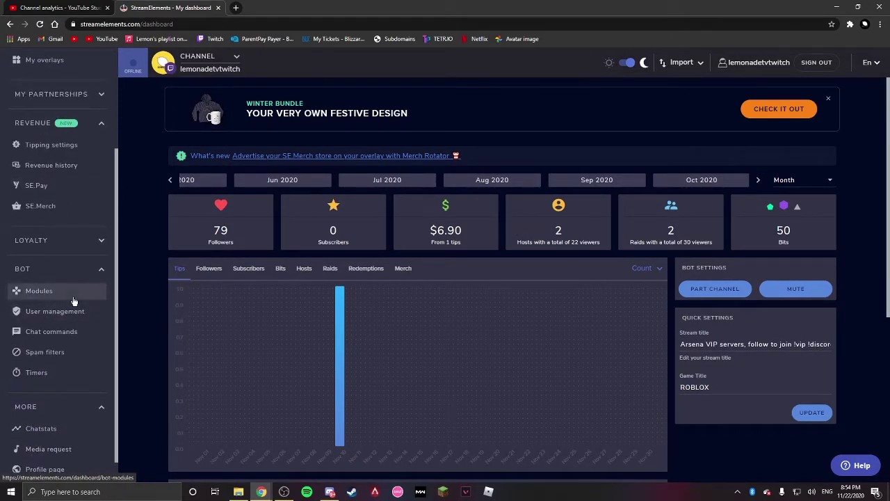
left_click(52, 331)
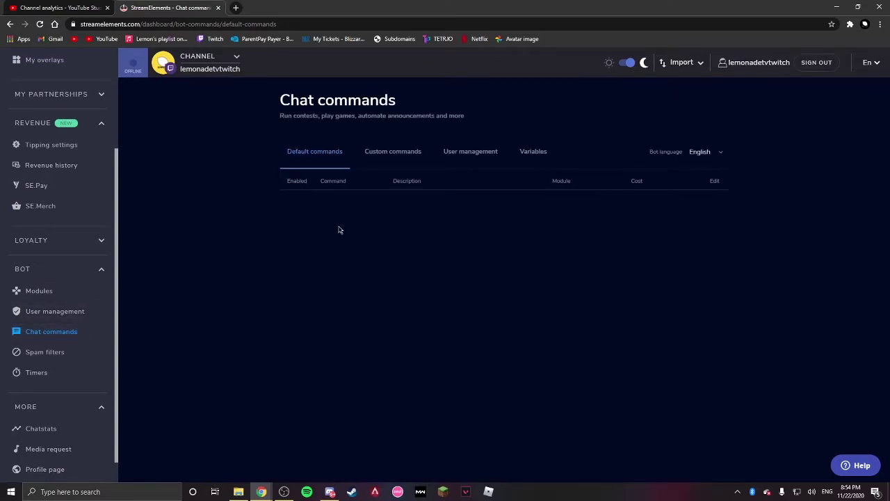
left_click(406, 153)
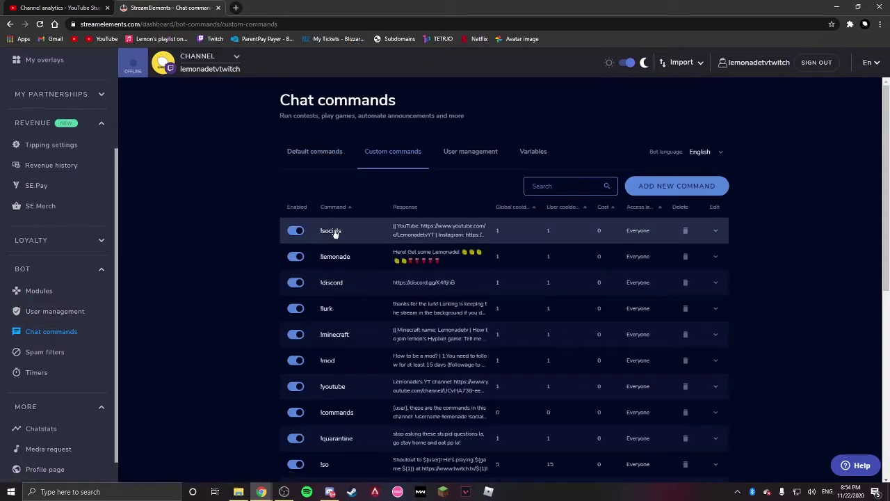
scroll(328, 225, "down", 2)
scroll(340, 147, "down", 2)
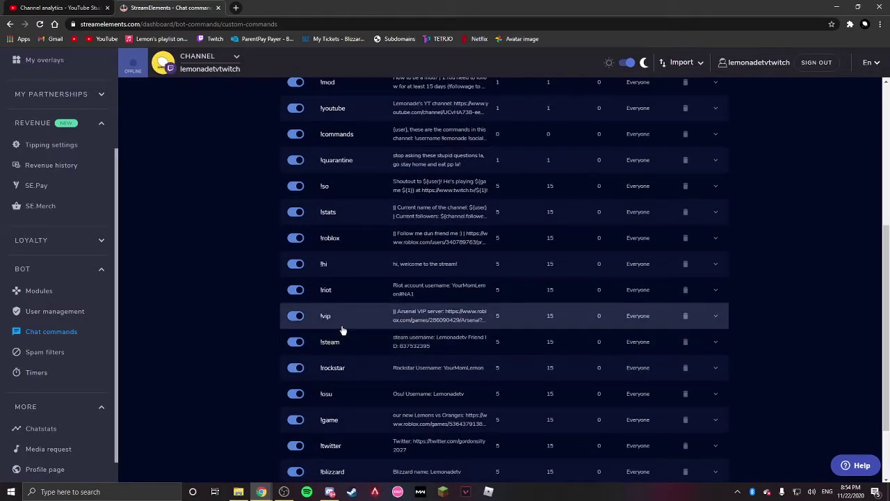
scroll(342, 330, "up", 3)
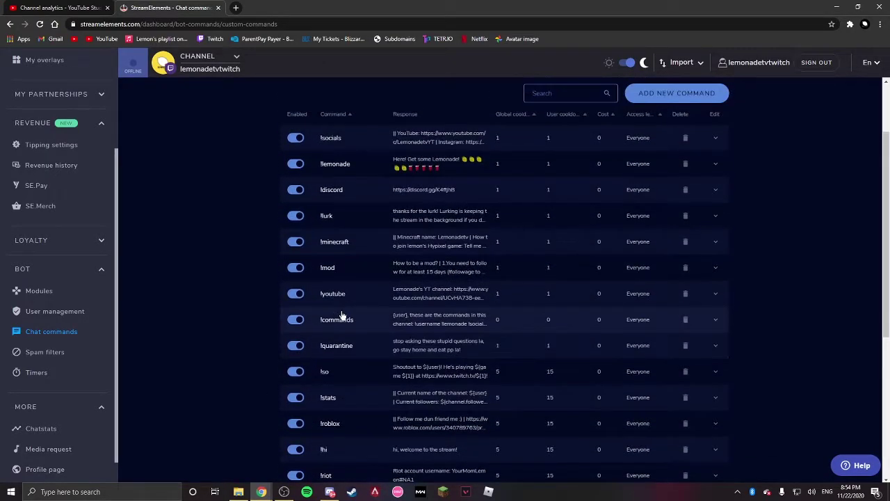
scroll(342, 315, "down", 3)
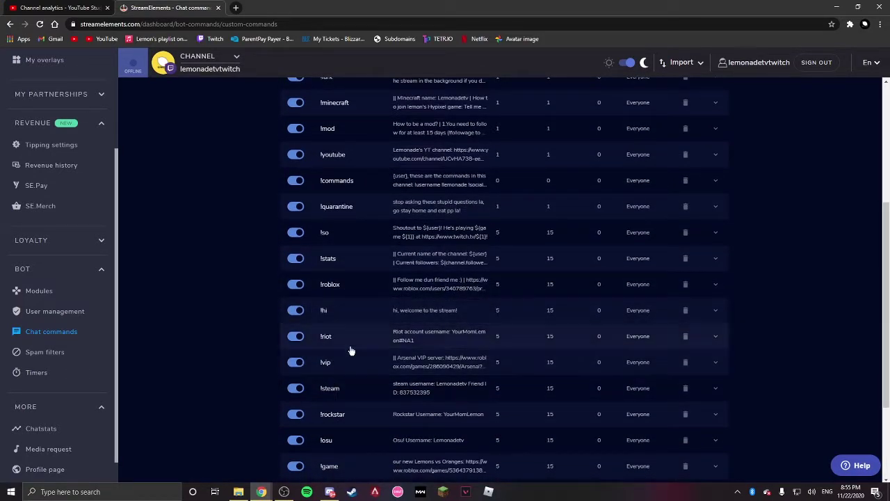
scroll(339, 250, "up", 3)
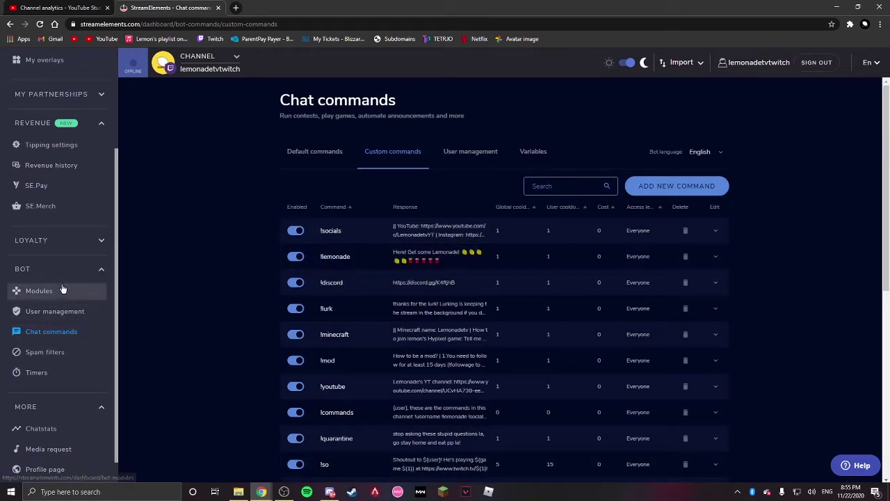
- View the page settings of the channel's tipping page
scroll(66, 272, "up", 2)
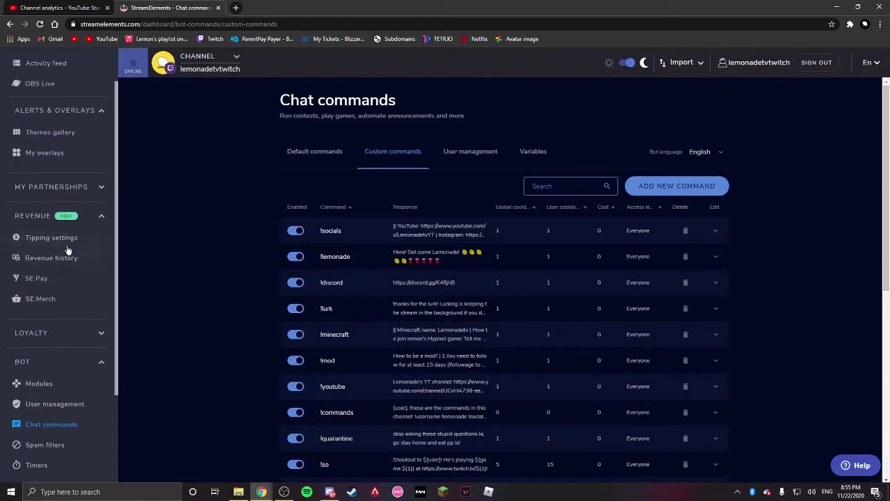
left_click(66, 240)
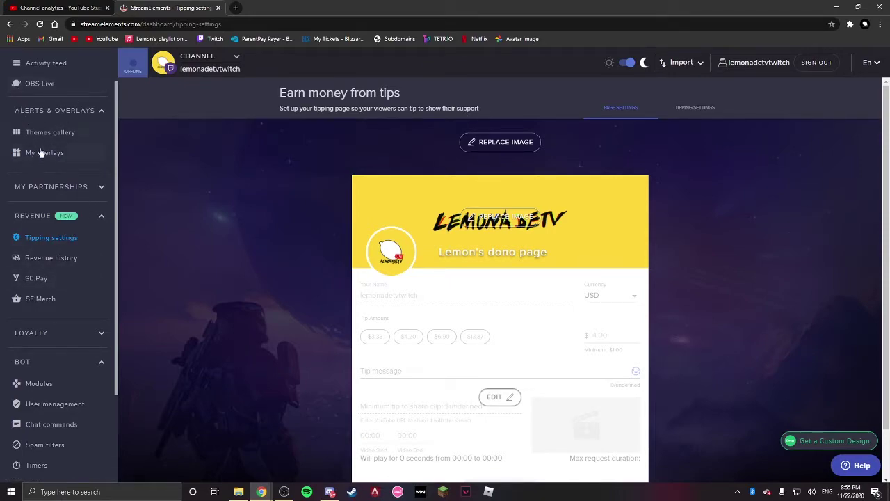
- Look at the saved personal overlays and browse the premade designs in the themes gallery
scroll(49, 160, "up", 1)
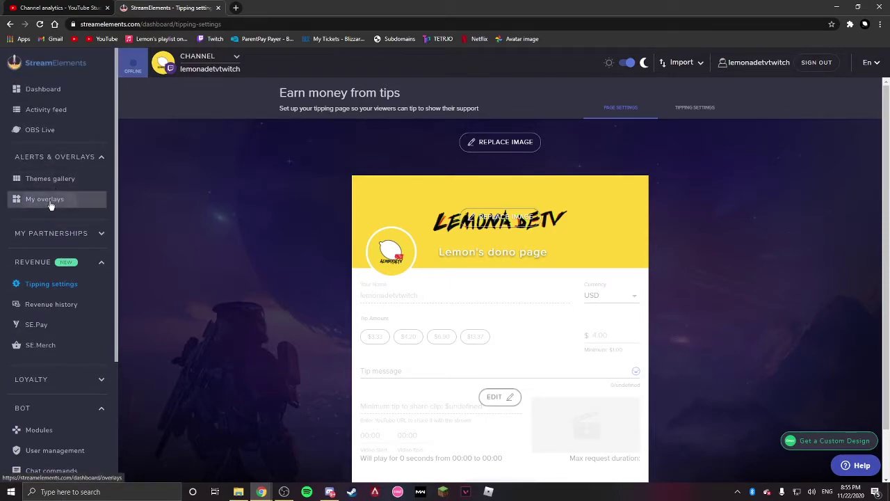
left_click(50, 201)
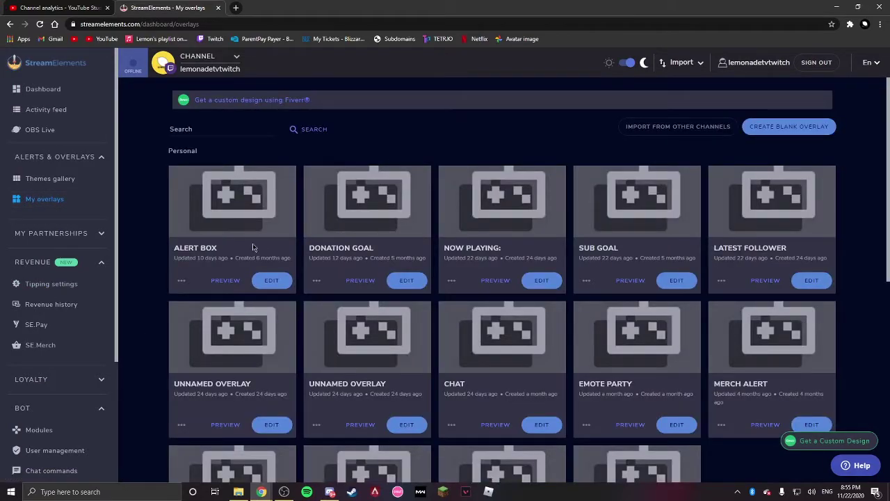
left_click(75, 179)
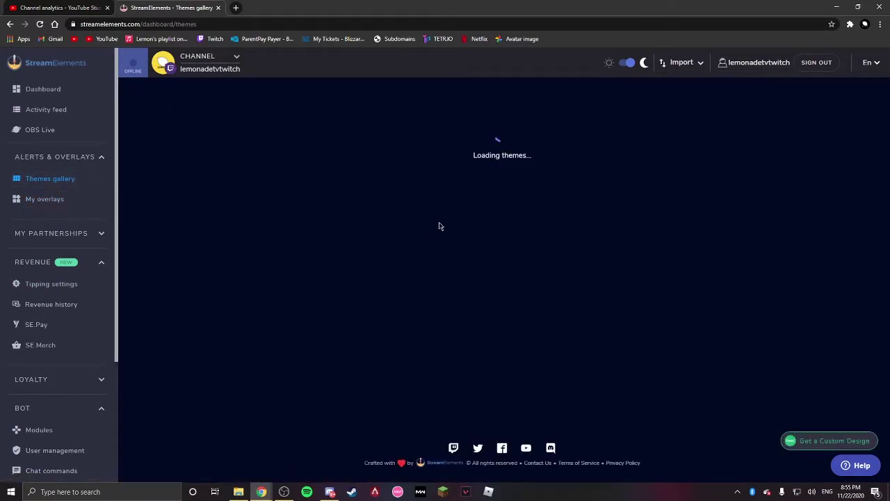
scroll(517, 137, "down", 3)
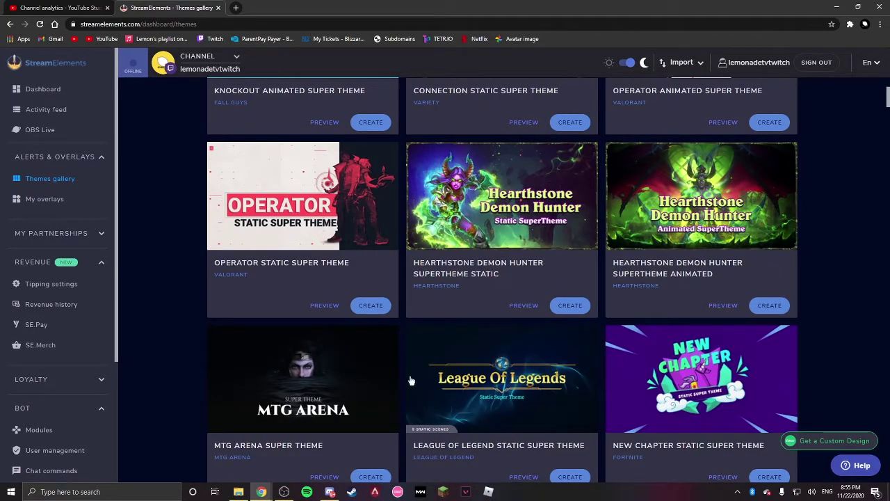
- Create a blank overlay from the personal overlays page with a resolution of 1080p
left_click(76, 202)
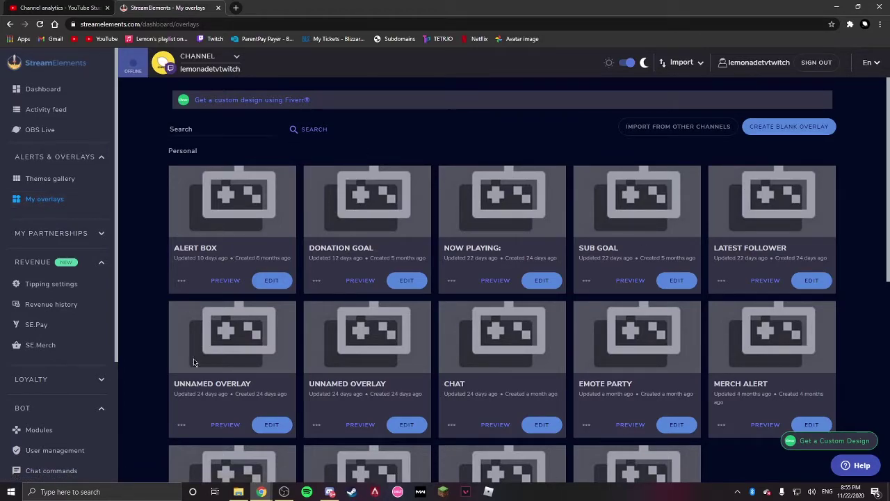
left_click(783, 137)
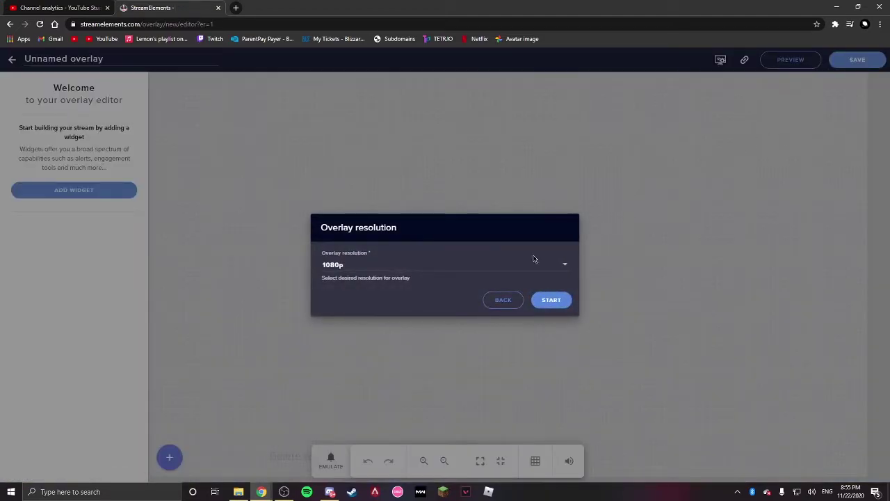
left_click(549, 303)
- Add an AlertBox widget to the blank overlay and place it in the upper middle of the canvas
left_click(66, 191)
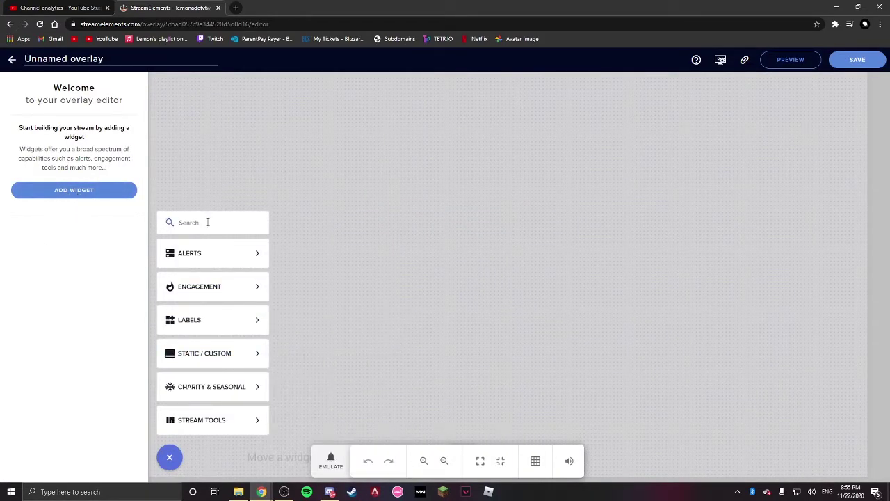
mouse_move(227, 254)
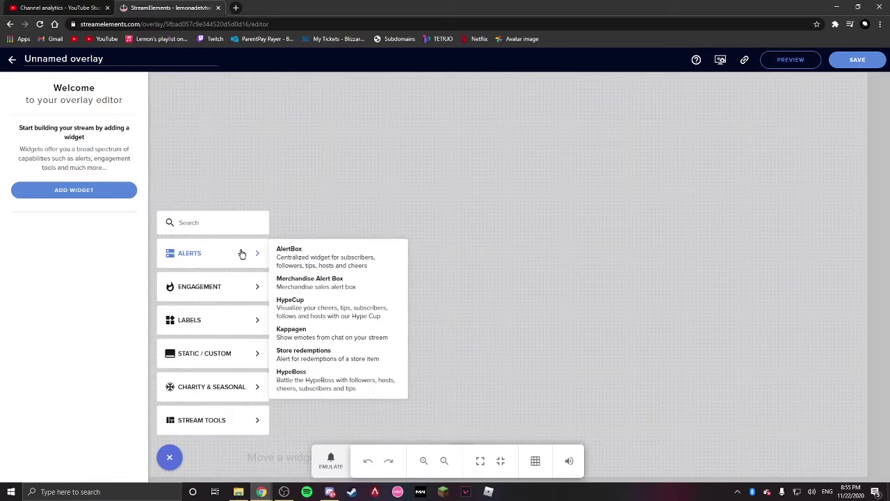
left_click(318, 262)
left_click_drag(310, 256, 479, 242)
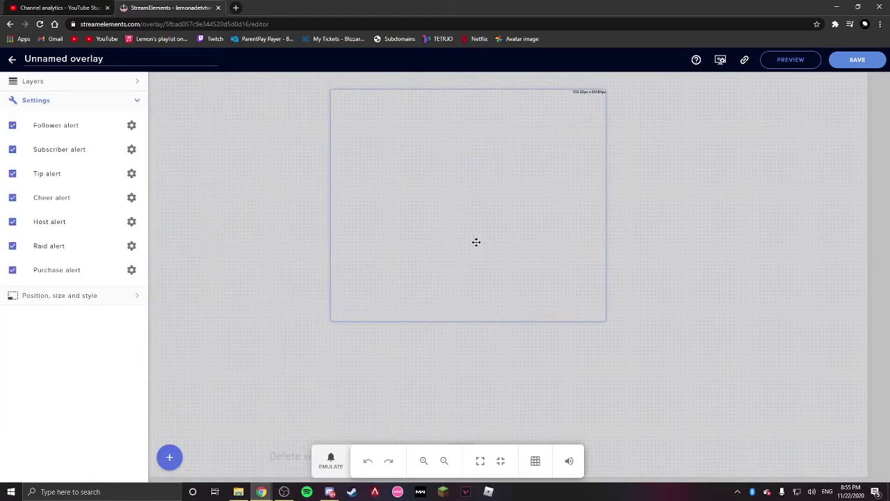
- View the new widget's follower alert settings, and leave the overlay editor without saving
left_click(132, 126)
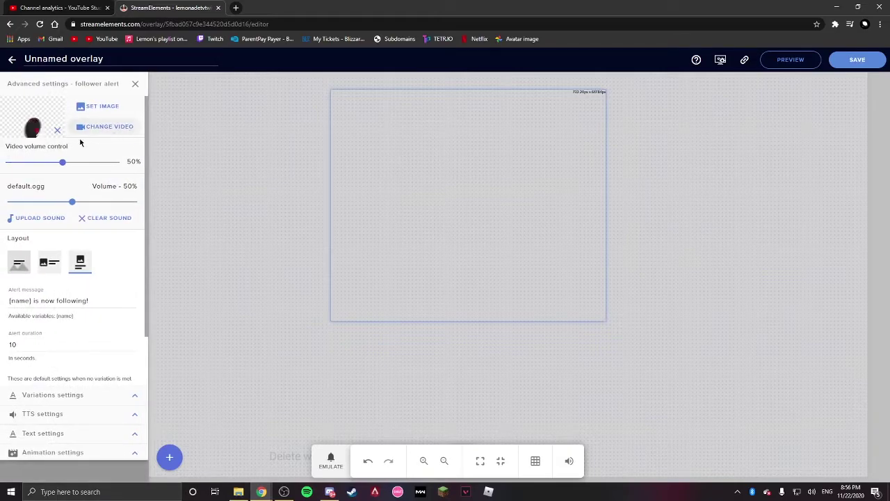
left_click(135, 83)
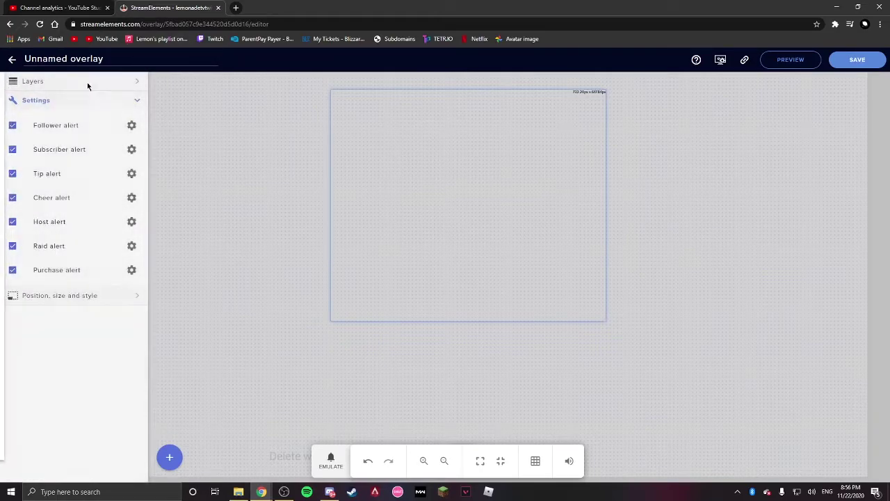
left_click(12, 61)
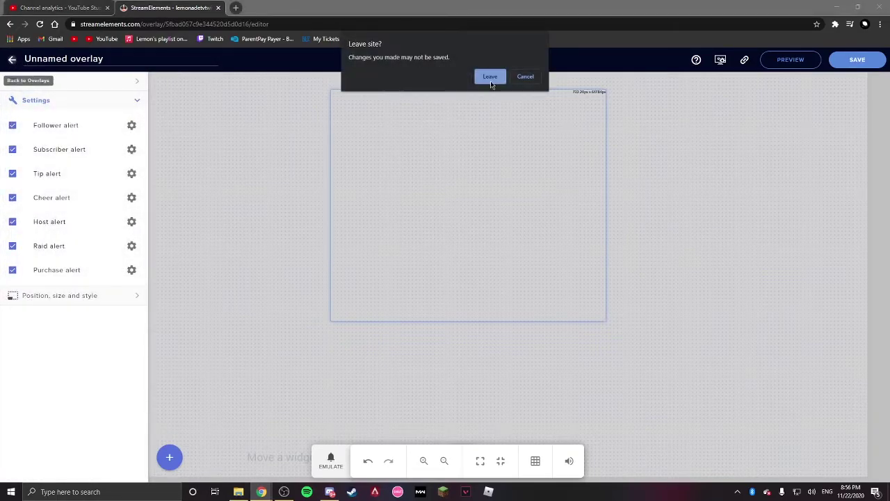
left_click(490, 80)
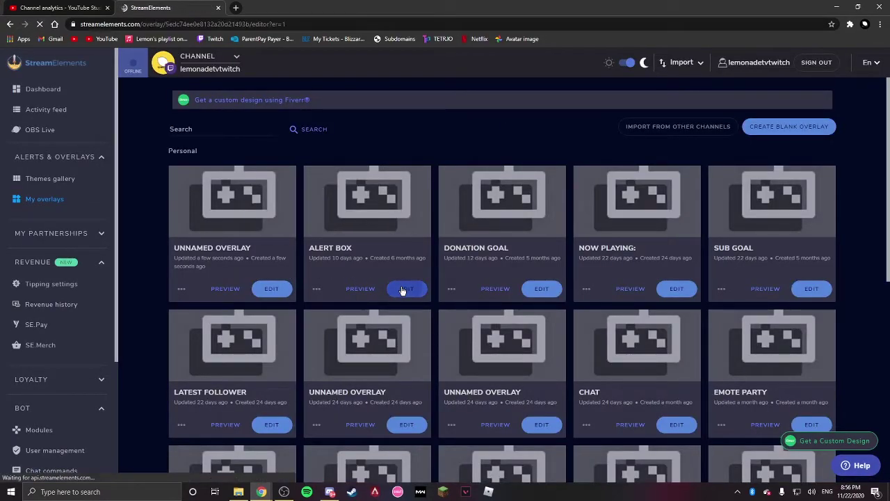
- Open the saved Alert Box overlay for editing and view the follower alert settings of AlertBox 1
left_click(401, 289)
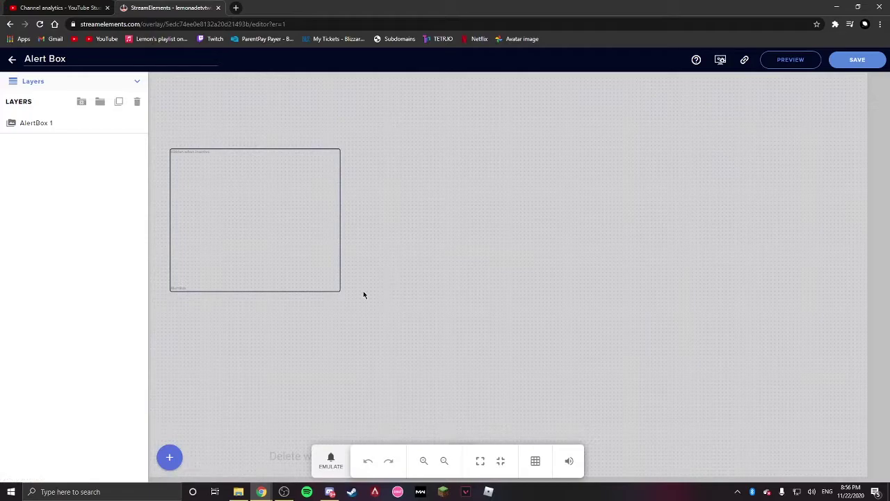
left_click(75, 125)
double_click(75, 125)
left_click(89, 144)
left_click(132, 125)
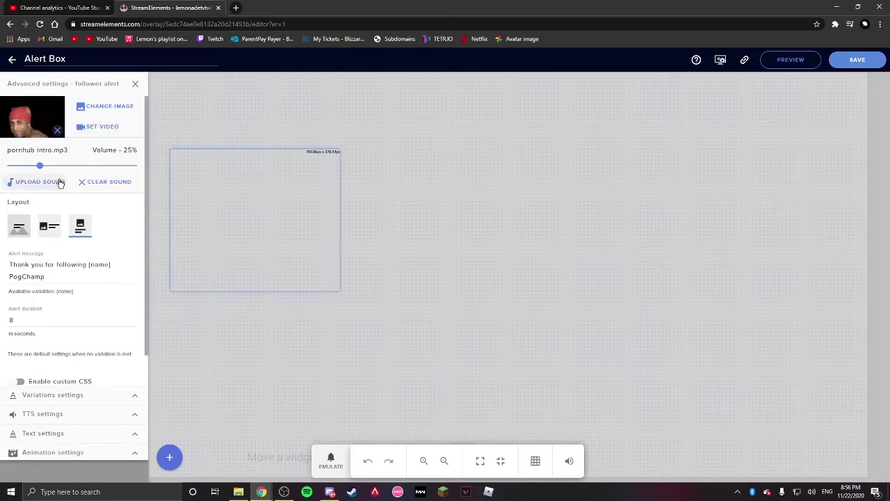
- Emulate a follower event to preview the follower alert, and return to the overlays list
left_click(330, 459)
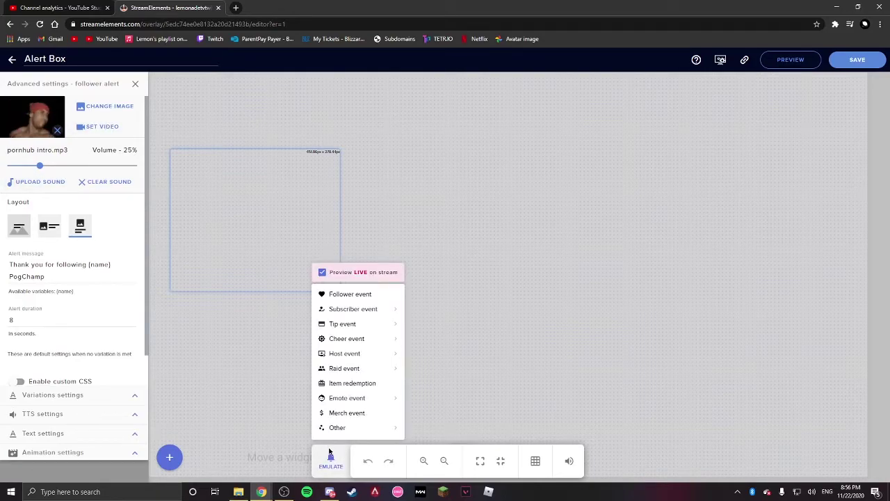
left_click(376, 299)
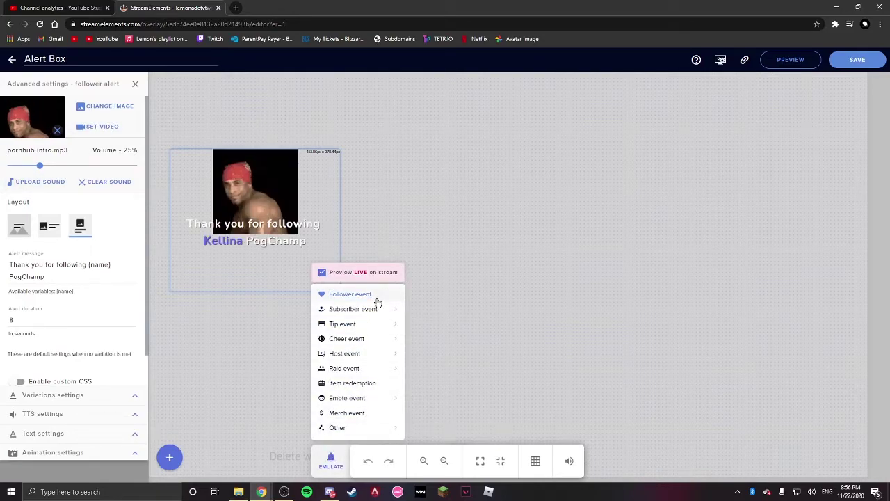
left_click(243, 276)
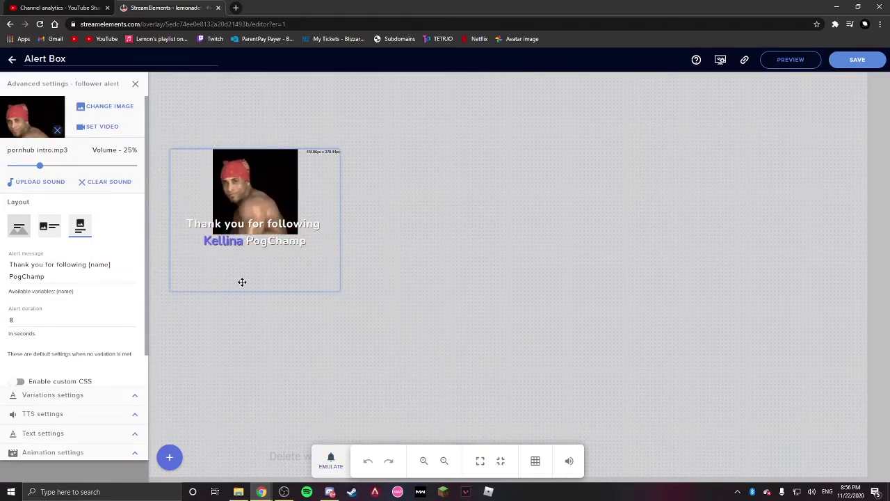
left_click(341, 461)
left_click(337, 462)
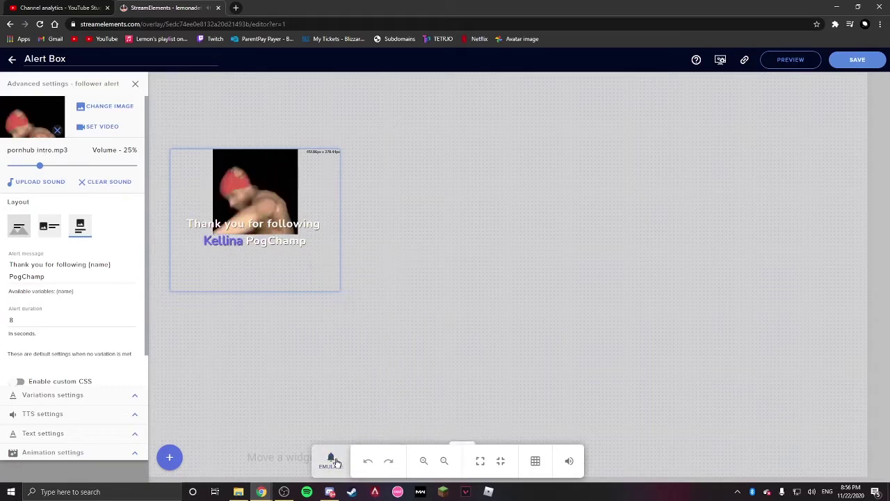
left_click(12, 59)
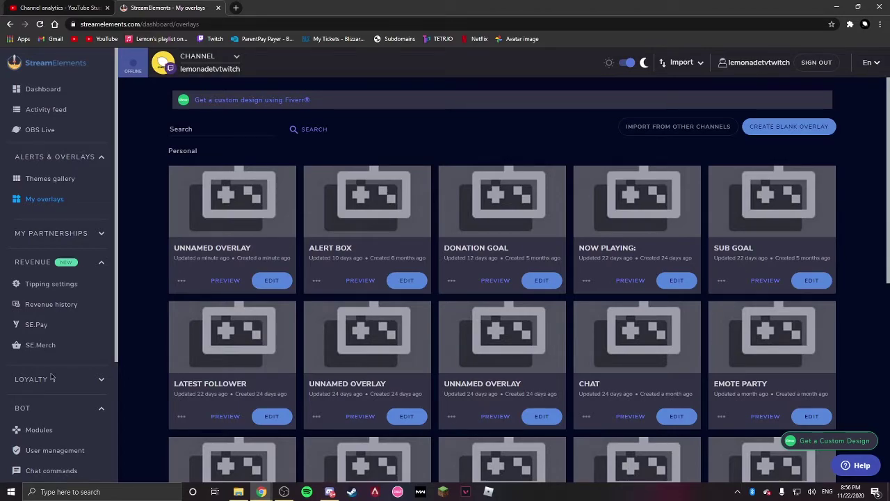
- Close the StreamElements page and minimize the browser to show OBS
scroll(65, 377, "down", 3)
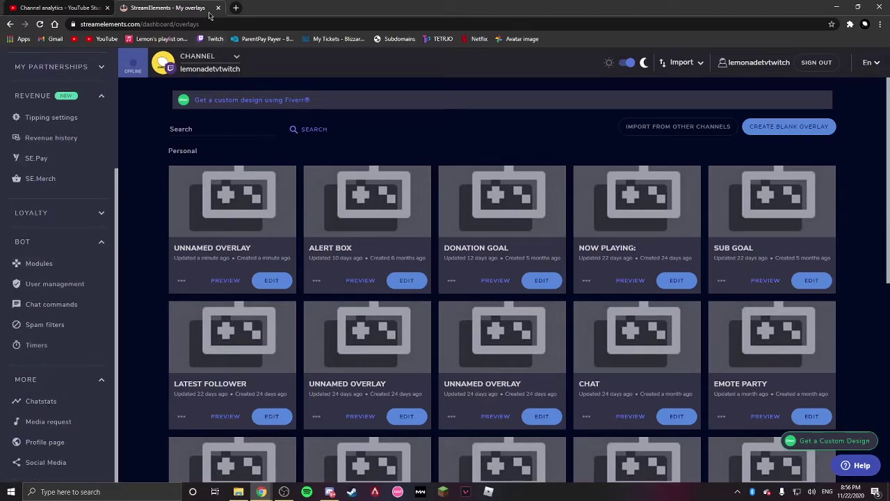
left_click(220, 8)
left_click(836, 6)
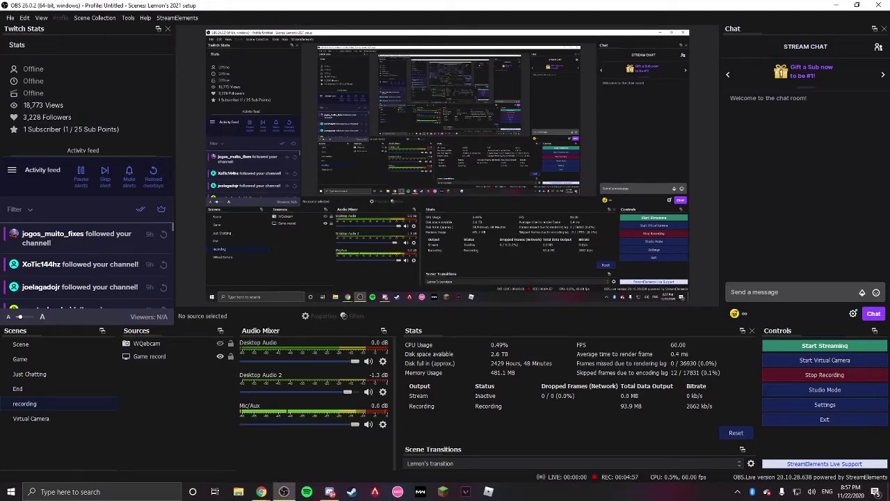
- Switch to the browser, open Twitch in a new tab and show the own channel's page with its chat and About section
key("alt+Tab")
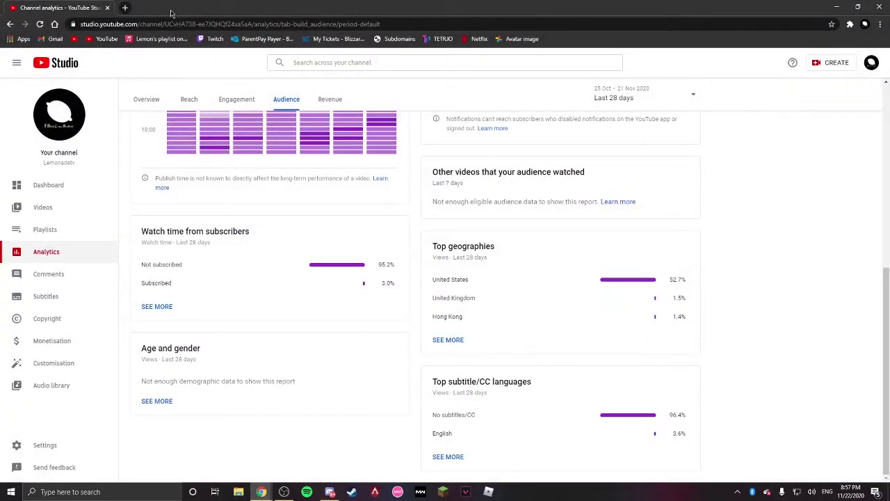
left_click(125, 8)
left_click(211, 38)
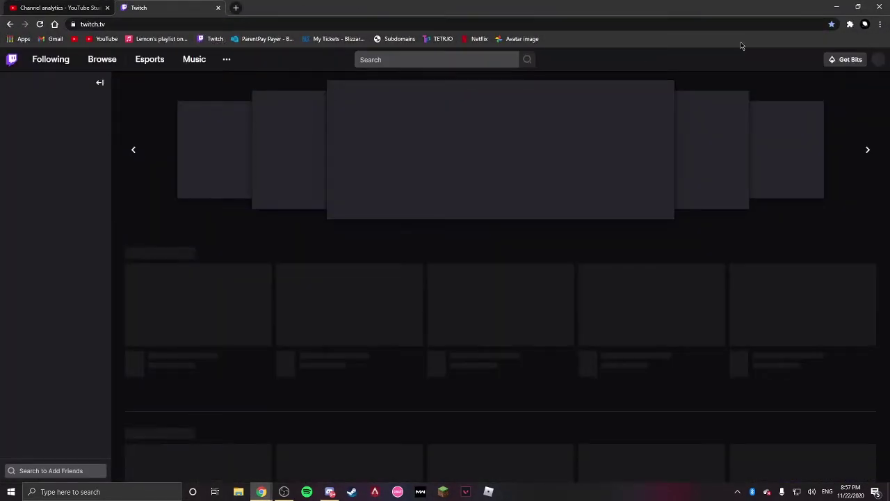
left_click(878, 59)
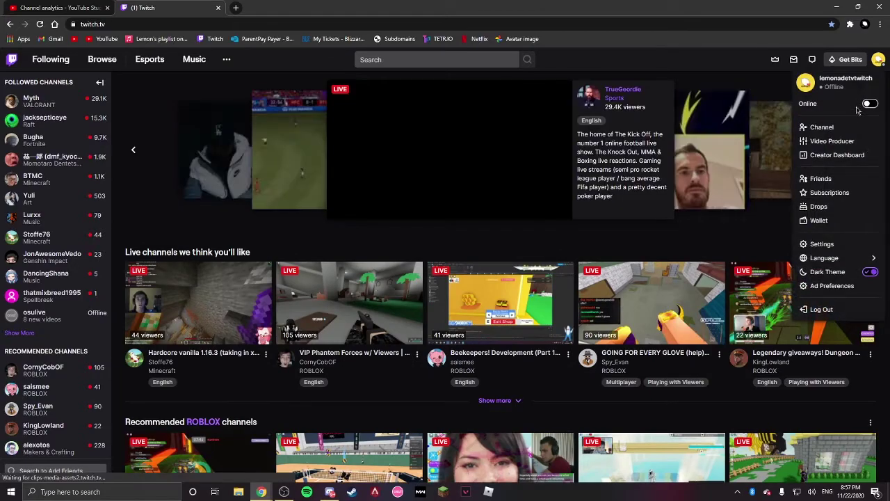
left_click(837, 128)
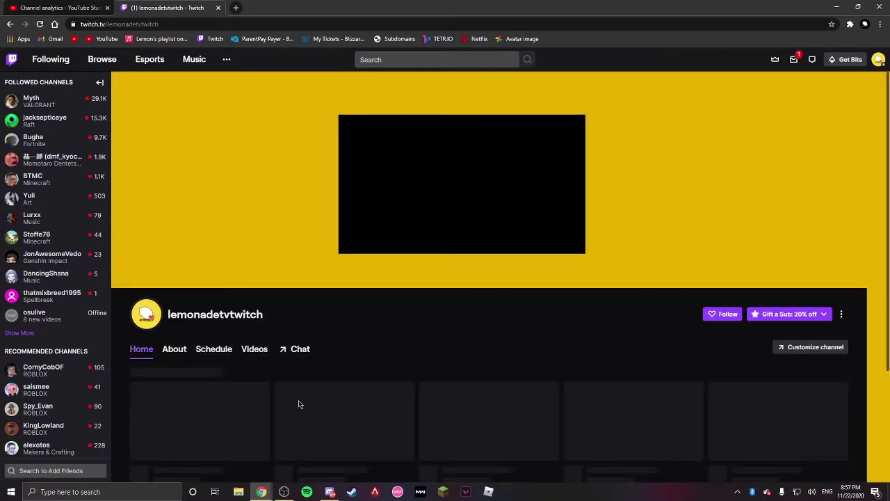
left_click(295, 351)
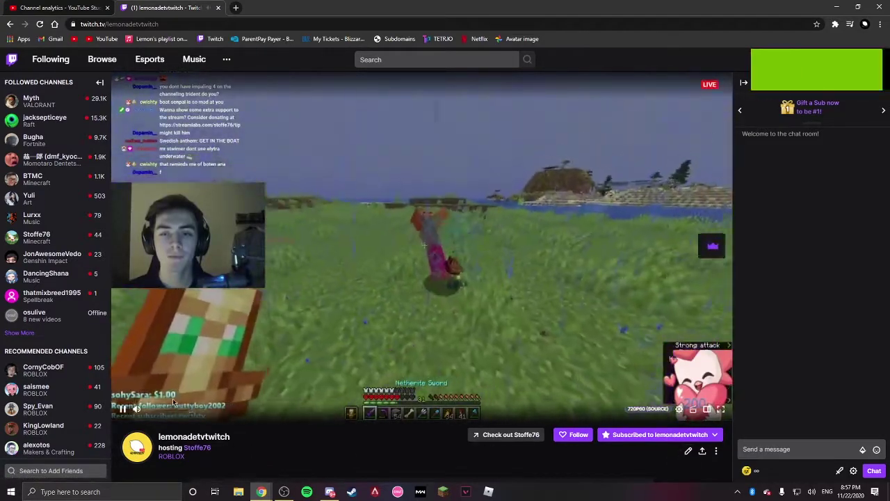
scroll(474, 303, "down", 3)
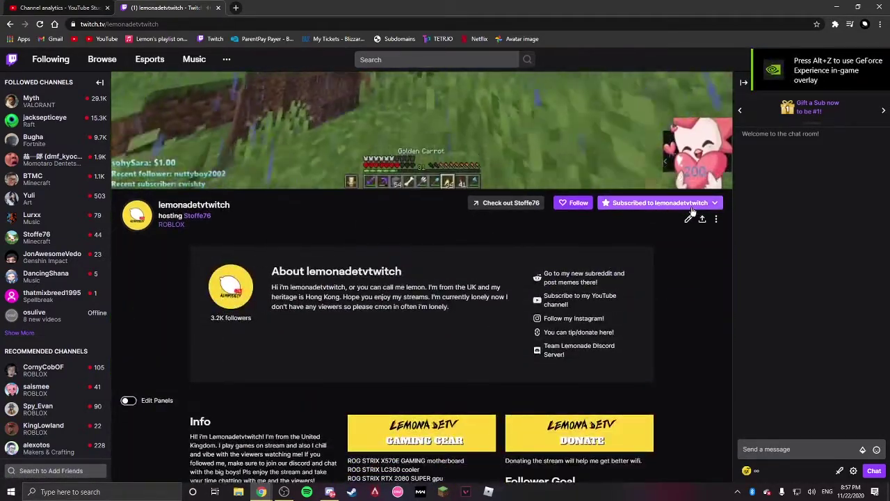
- Review the tags in the channel's broadcast options, save them with ROBLOX as the category, and switch to OBS
left_click(689, 220)
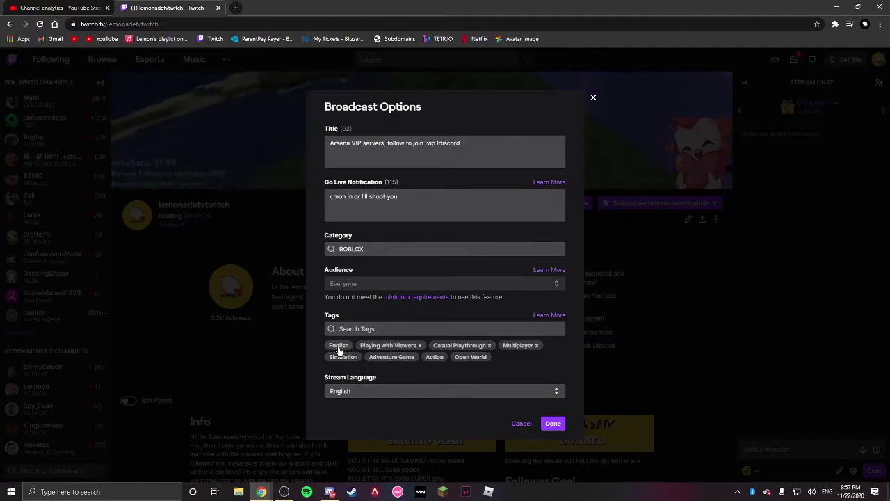
left_click(382, 328)
left_click(441, 379)
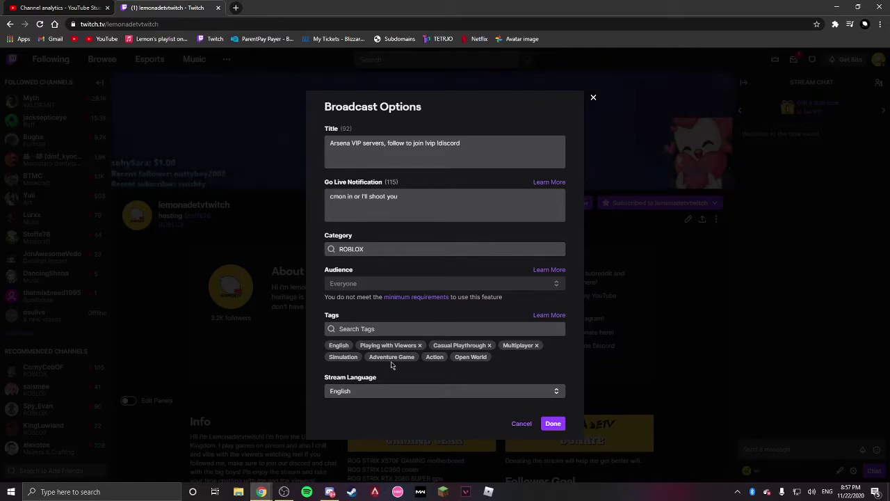
left_click(366, 249)
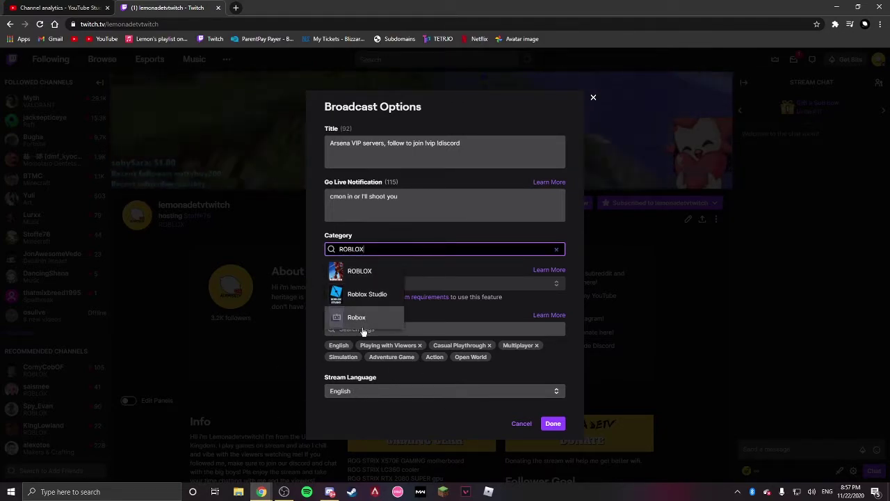
left_click(362, 277)
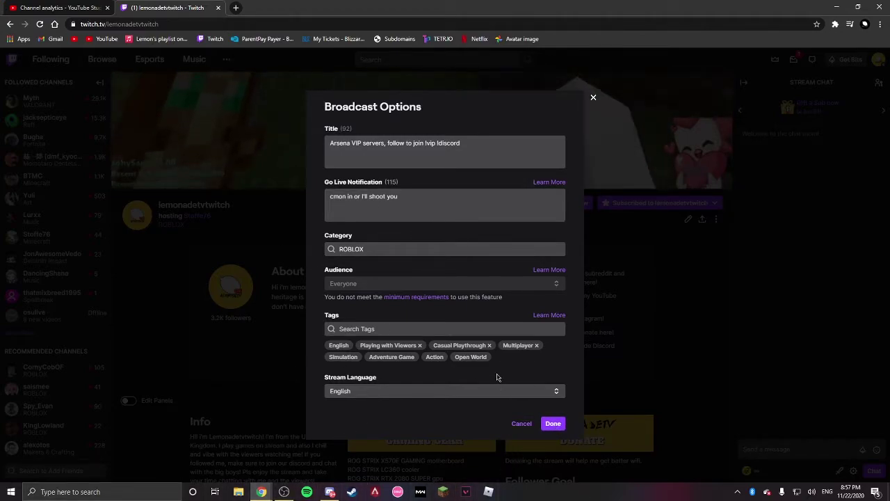
left_click(551, 424)
left_click(284, 491)
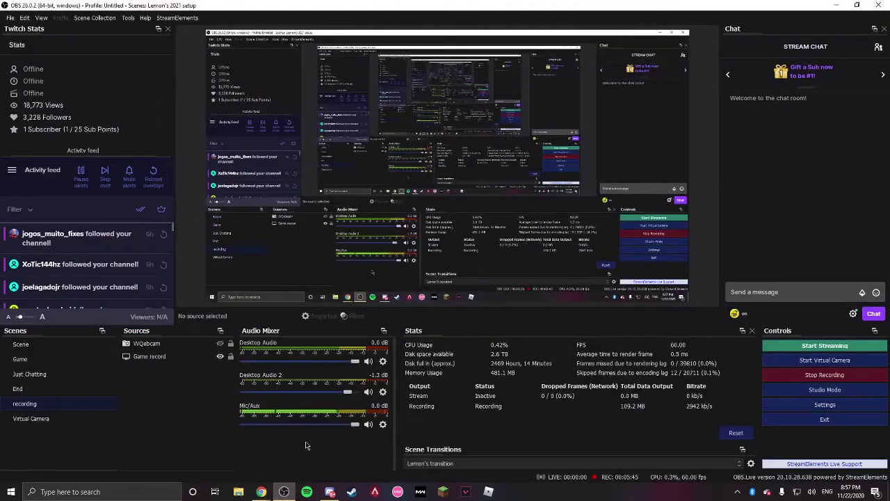